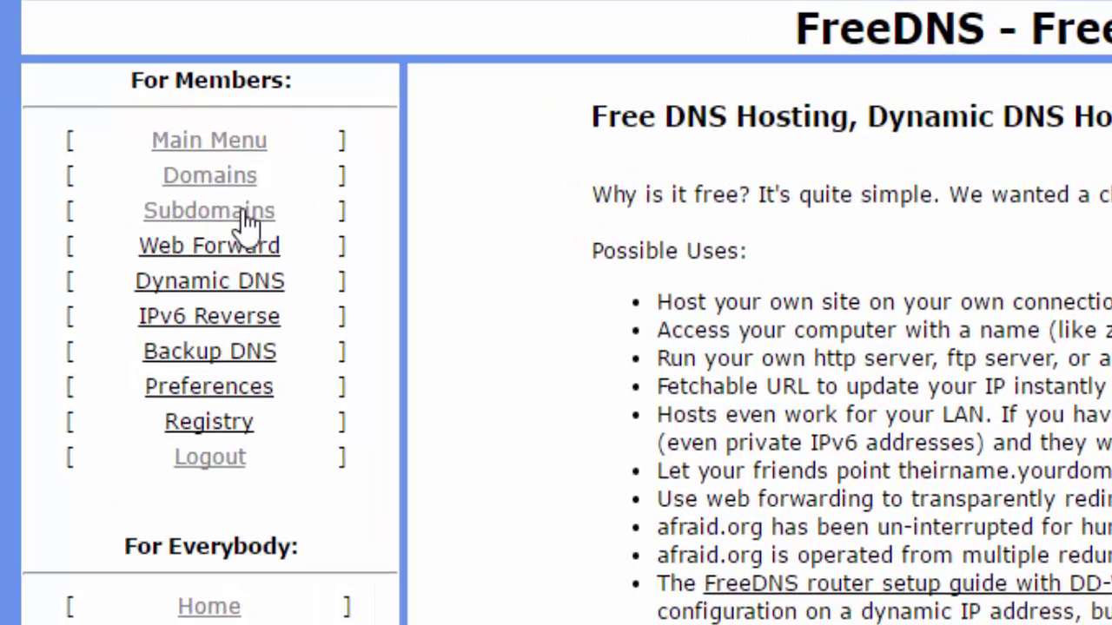
# Step: Open the subdomain management area and start signing up for a new account on the Starter plan
pyautogui.click(211, 219)
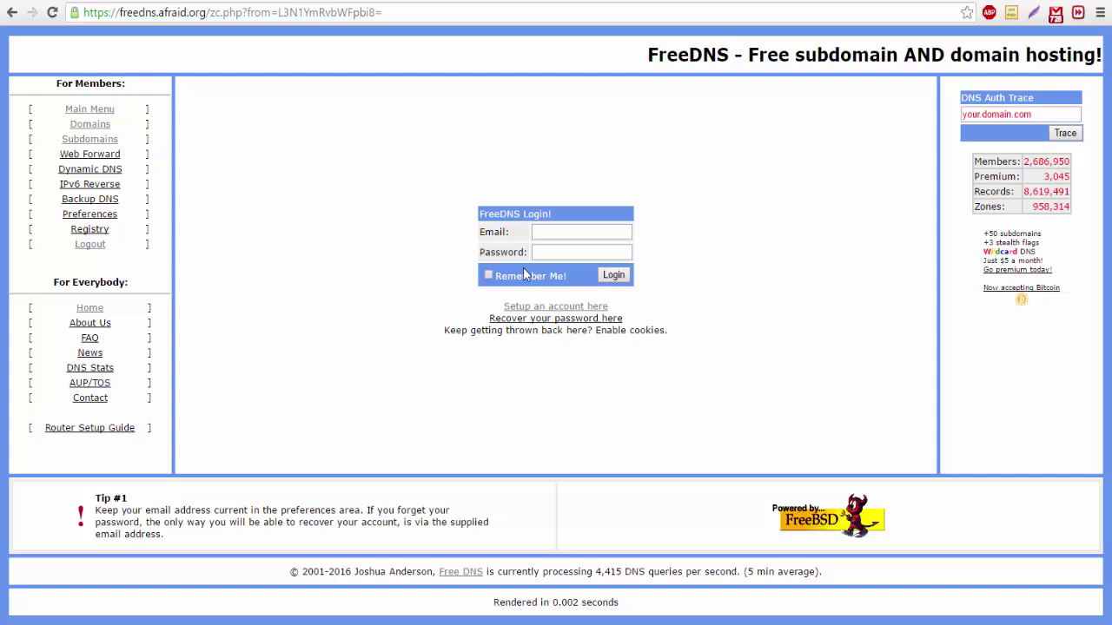
pyautogui.click(555, 309)
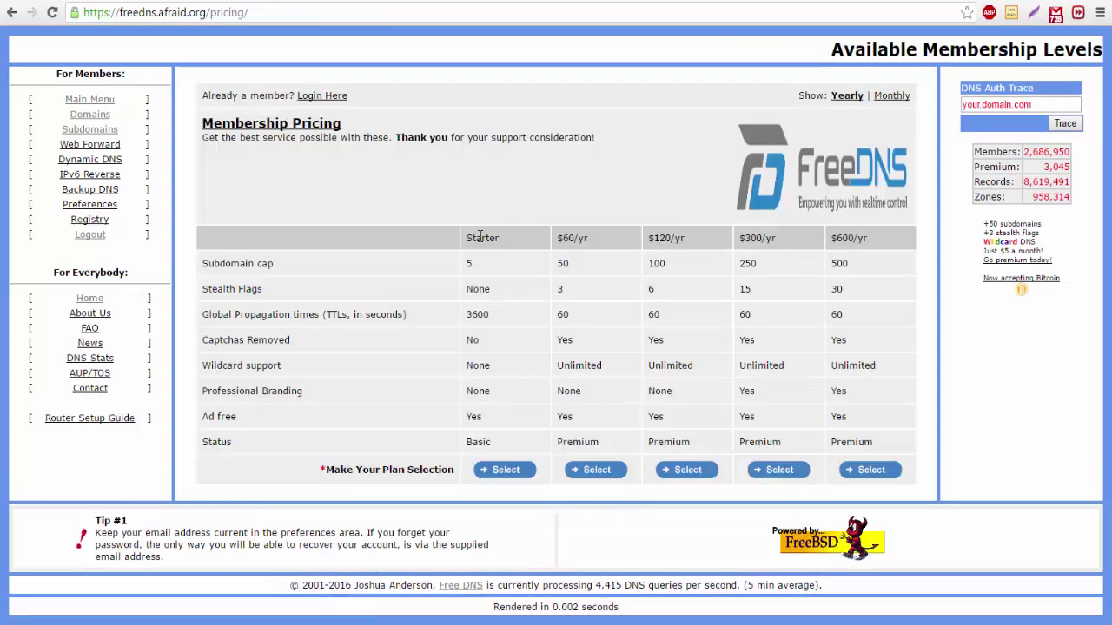
pyautogui.click(515, 477)
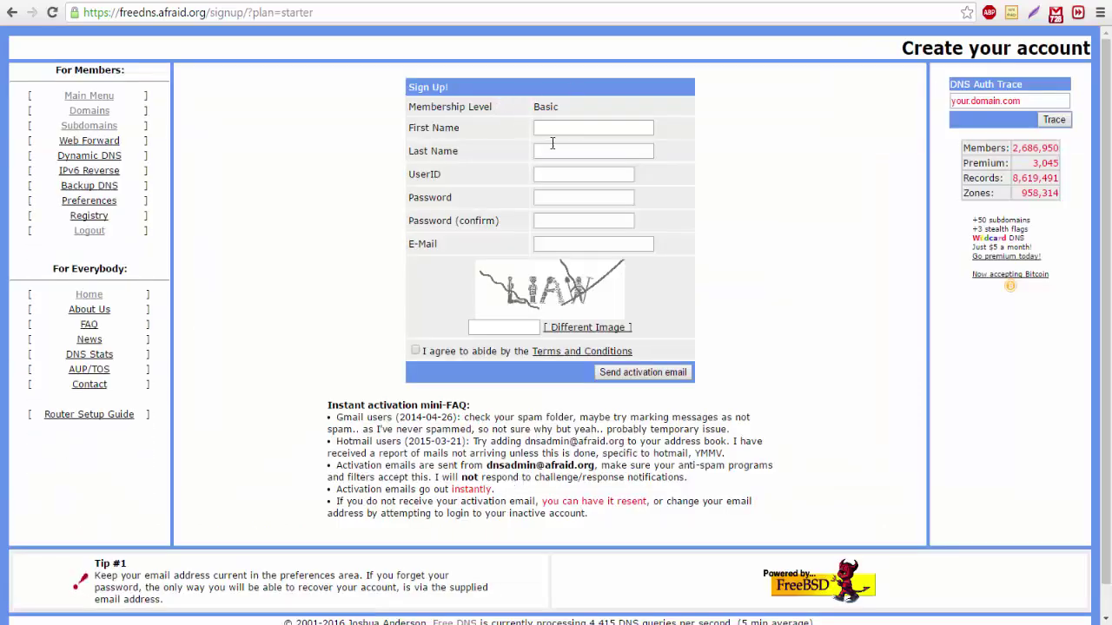
pyautogui.moveTo(499, 109); pyautogui.dragTo(692, 252)
pyautogui.click(480, 329)
pyautogui.hotkey('alt', 'Left')
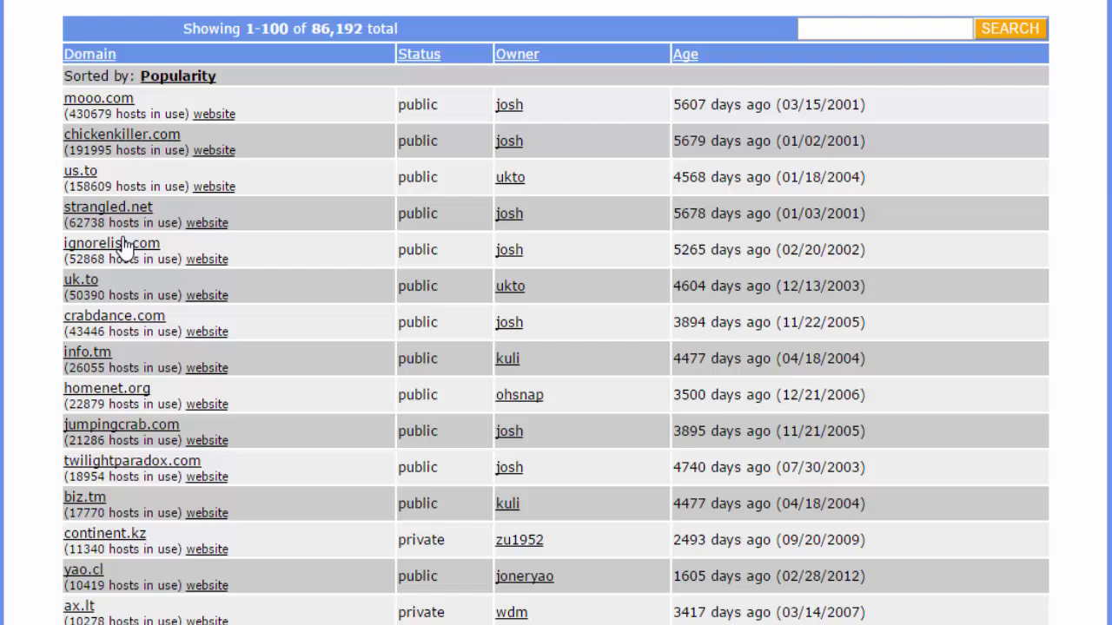
# Step: Browse the list of shared domains by popularity and choose us.to as the domain for a new subdomain
pyautogui.scroll(-20, 124, 248)
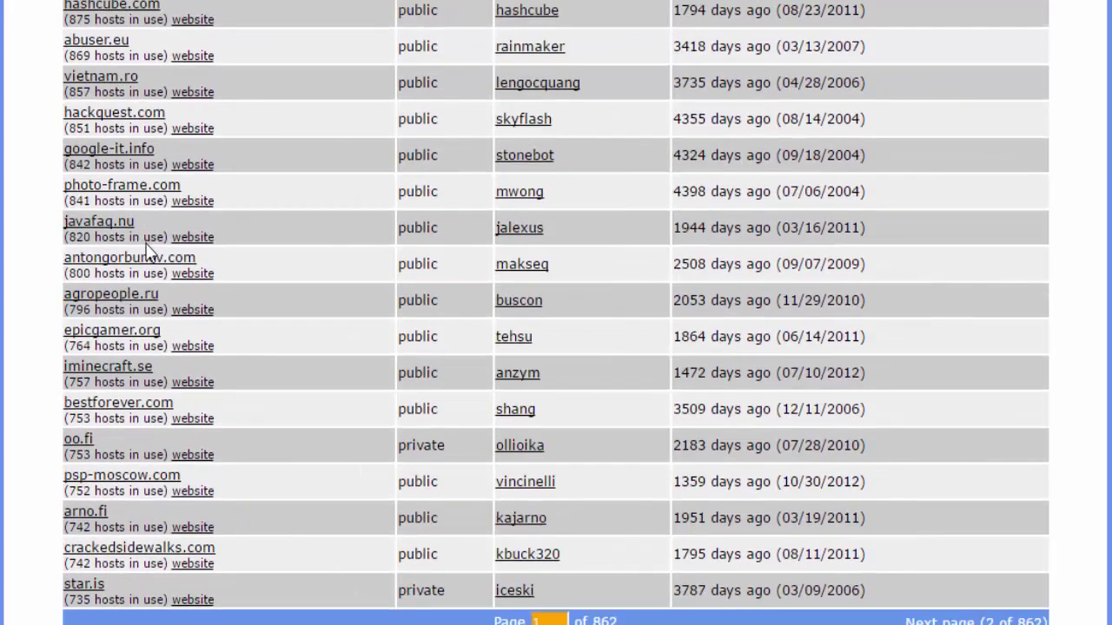
pyautogui.scroll(20, 146, 250)
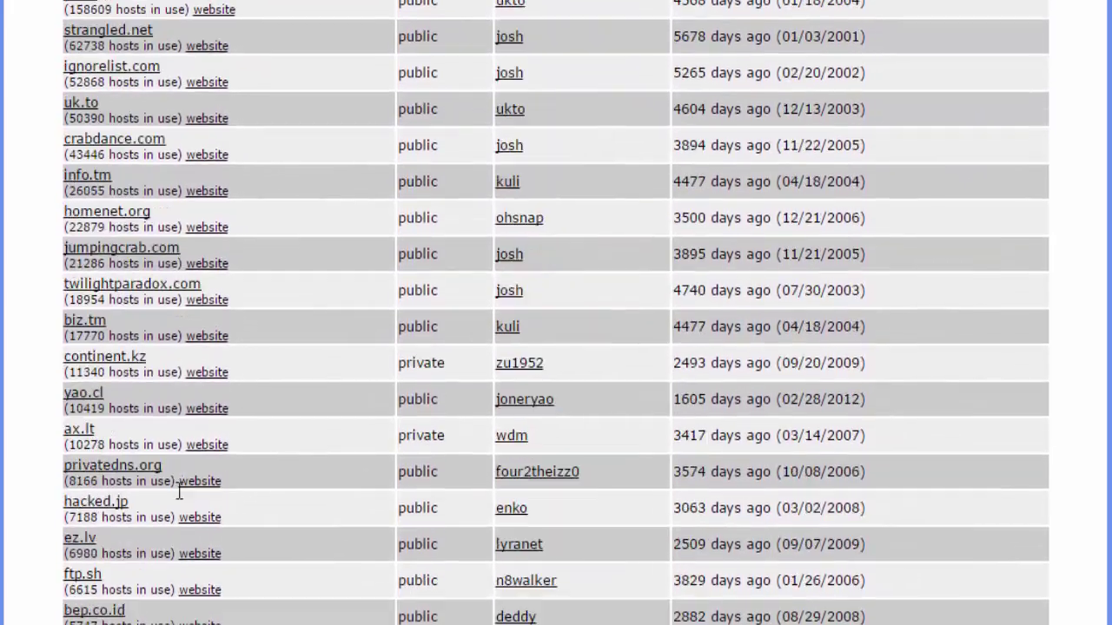
pyautogui.scroll(3, 180, 492)
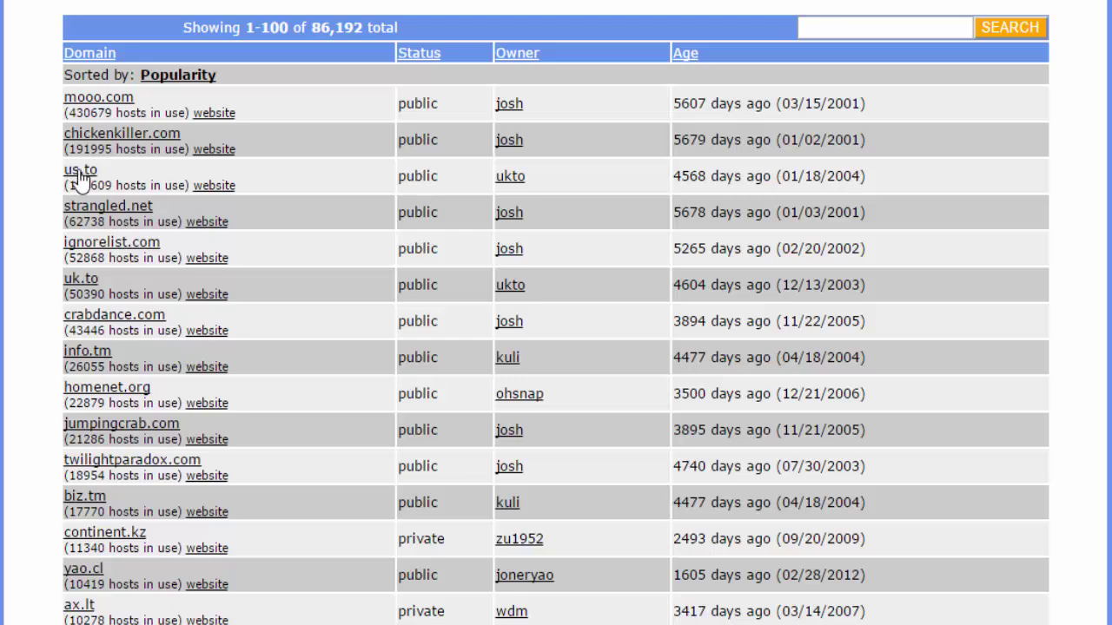
pyautogui.click(78, 174)
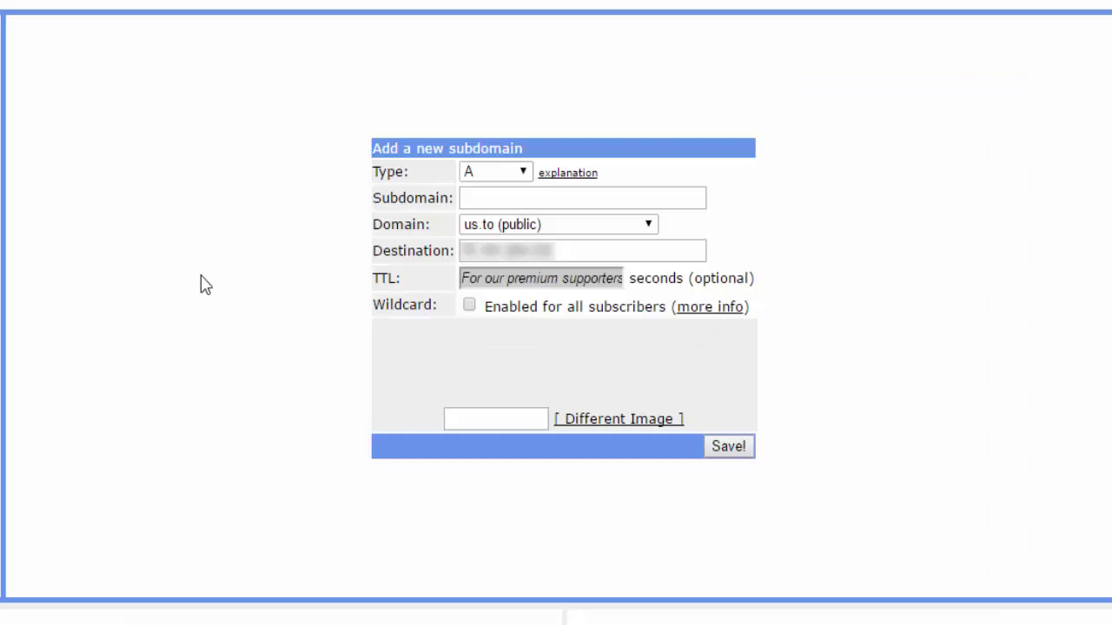
# Step: Add a type A subdomain named tutorialcraft on us.to, fill in the captcha text, and save it
pyautogui.click(473, 174)
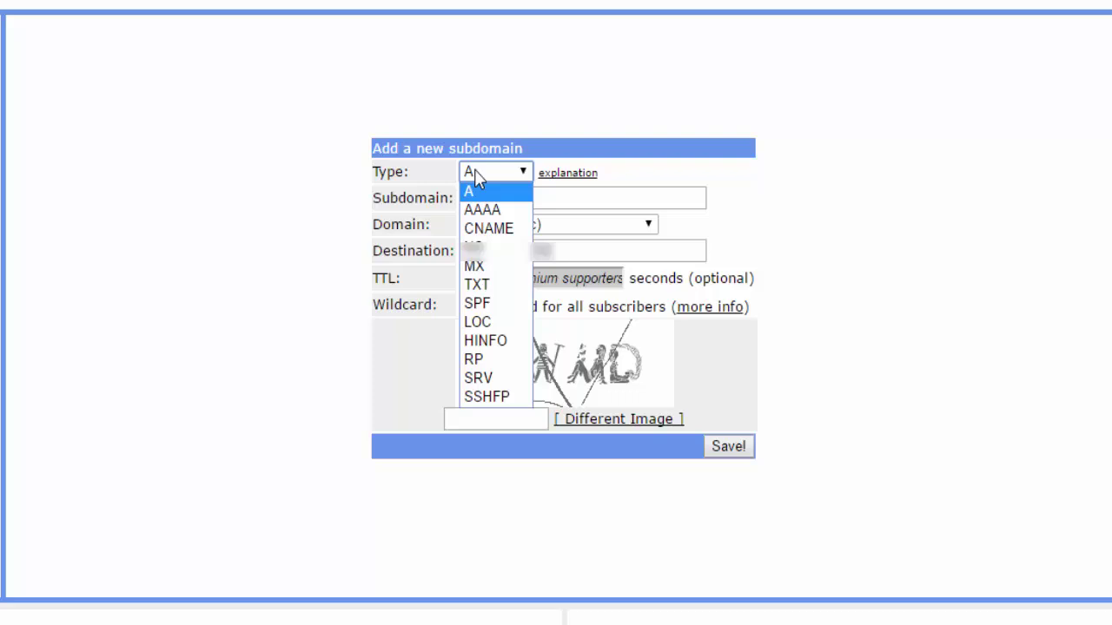
pyautogui.click(476, 179)
pyautogui.click(487, 202)
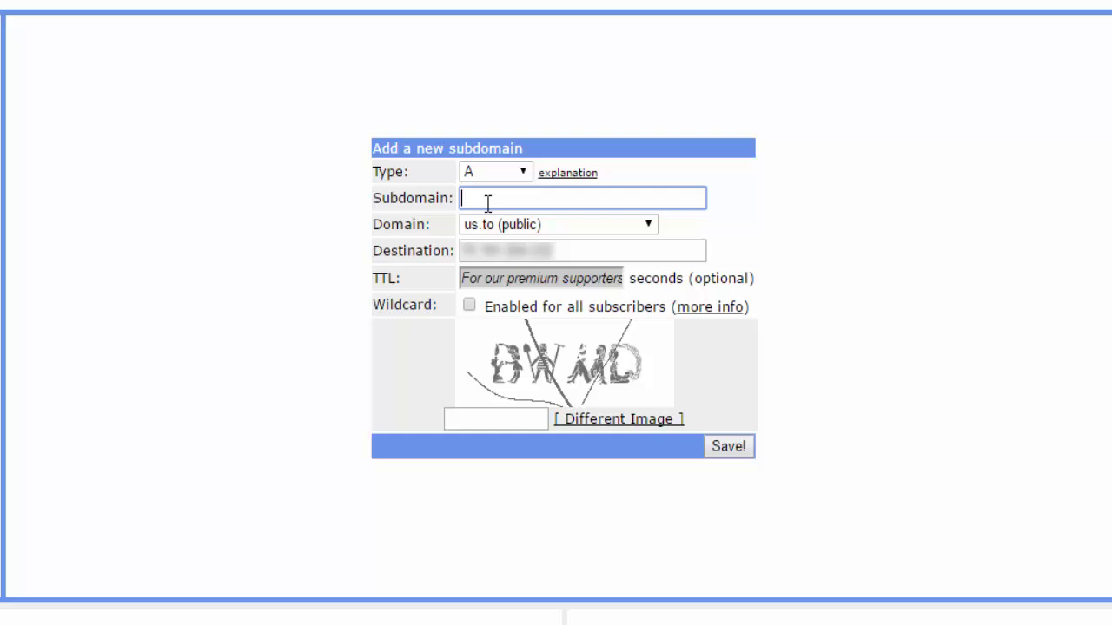
pyautogui.write('tutorialcraft')
pyautogui.click(492, 420)
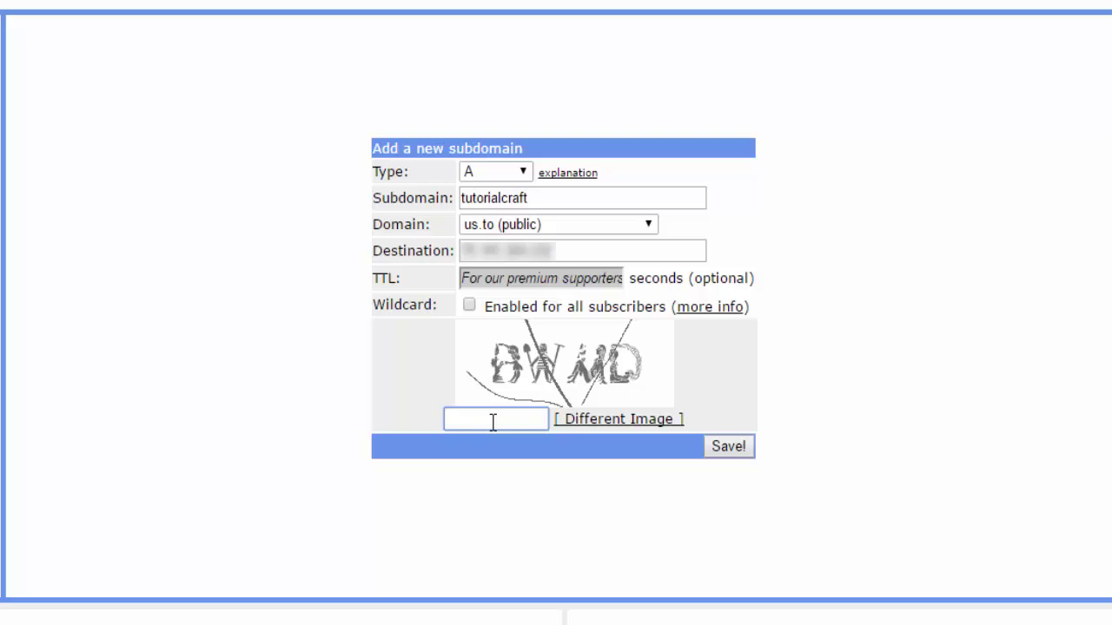
pyautogui.write('BWMD')
pyautogui.click(729, 451)
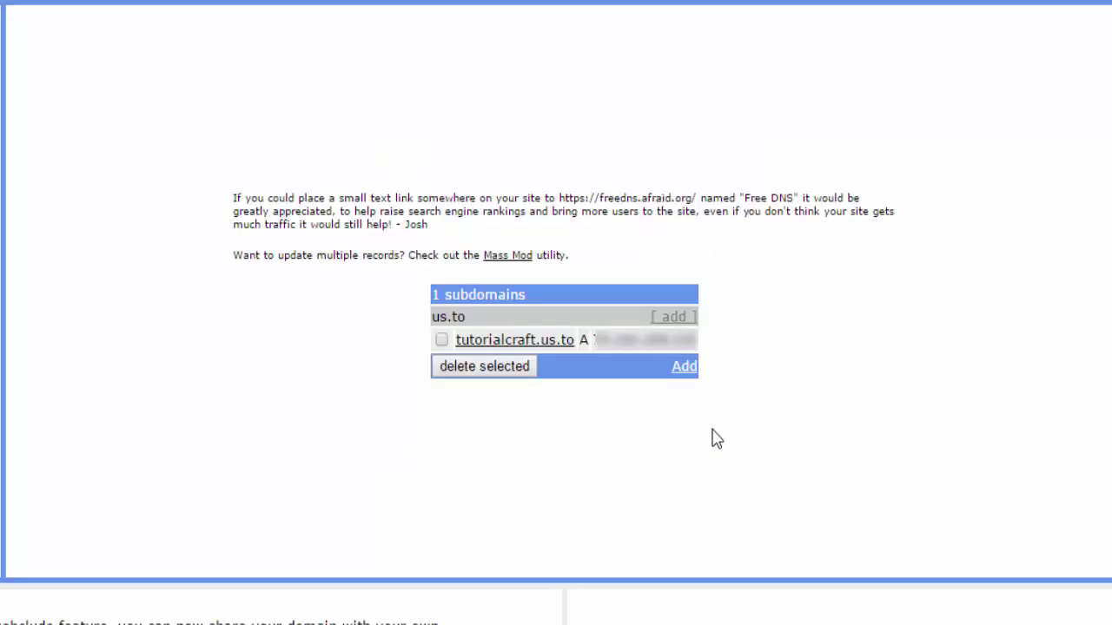
pyautogui.scroll(-1, 548, 425)
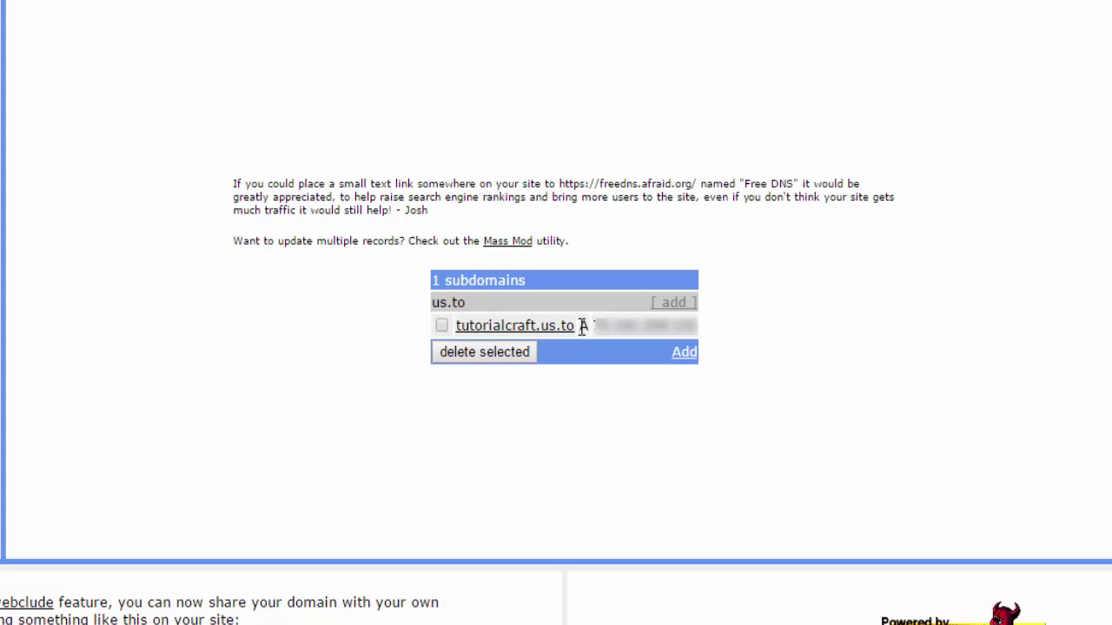
pyautogui.moveTo(582, 327); pyautogui.dragTo(456, 346)
pyautogui.click(375, 391)
pyautogui.moveTo(522, 336); pyautogui.dragTo(583, 342)
pyautogui.click(580, 404)
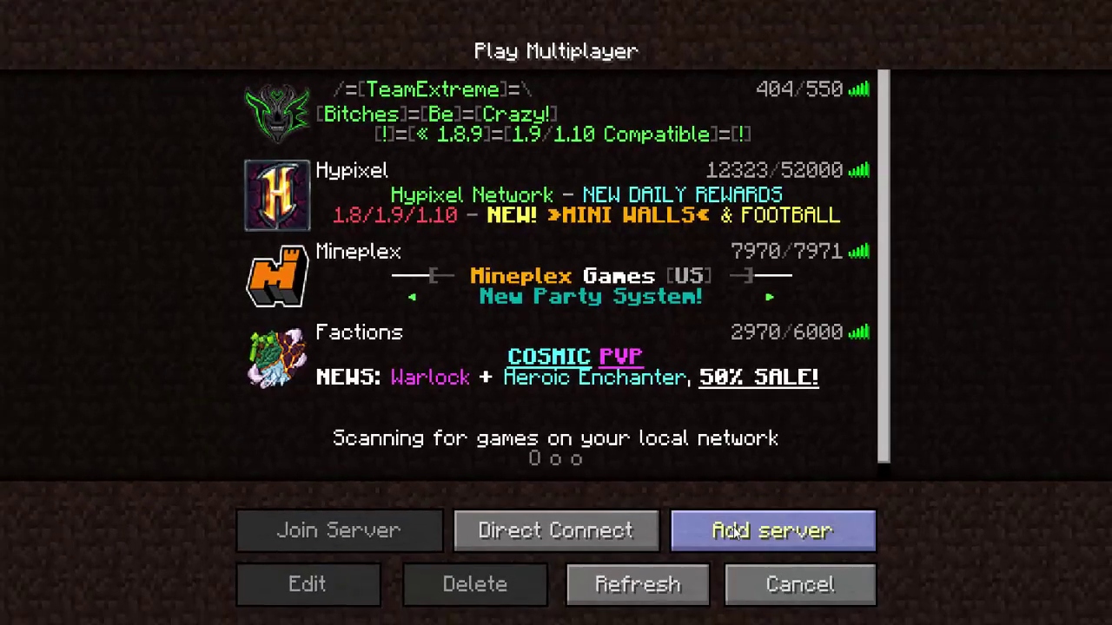
# Step: Switch to Minecraft and add a multiplayer server named Tutorialcraft with the address tutorialcraft.us.to
pyautogui.click(734, 532)
pyautogui.hotkey('ctrl', 'a')
pyautogui.write('Tutorialcraft')
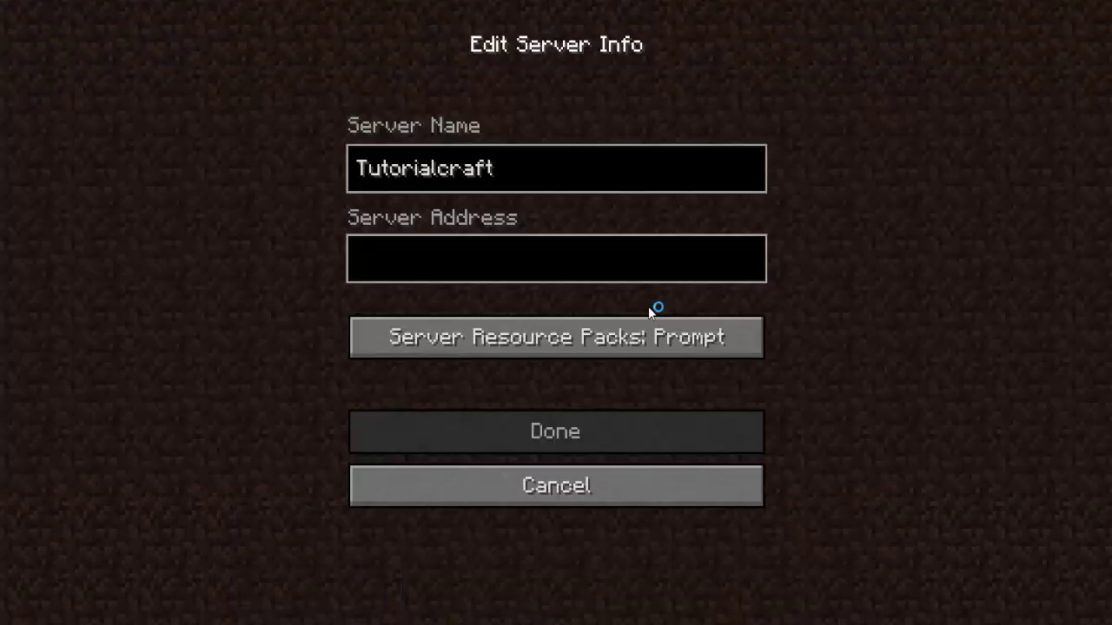
pyautogui.press('Tab')
pyautogui.write('tutoria')
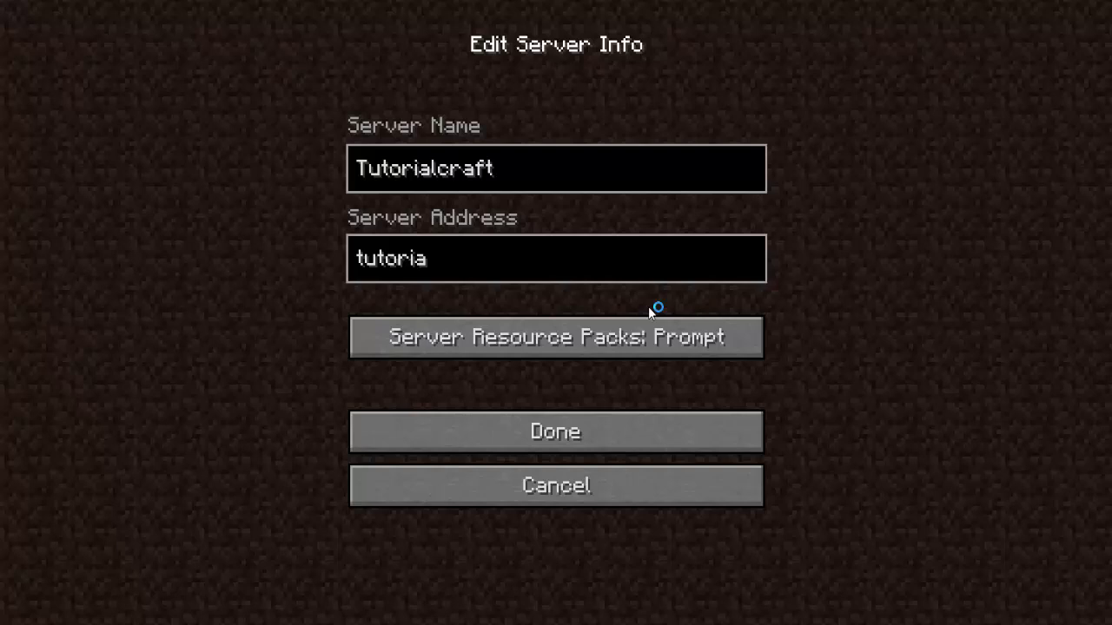
pyautogui.write('lcraft.')
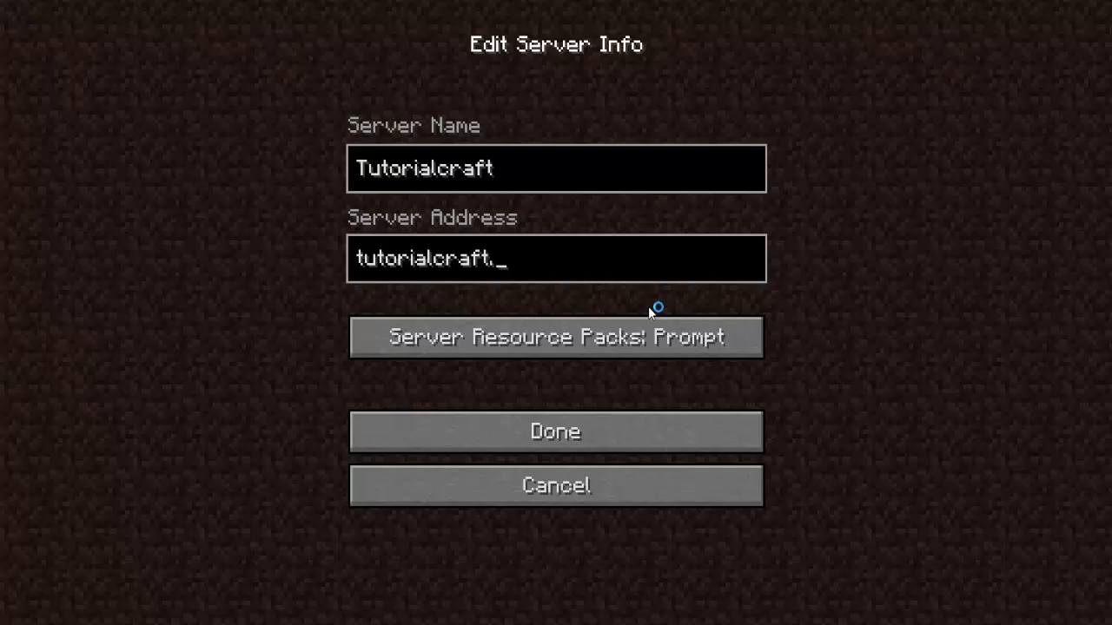
pyautogui.write('us.to')
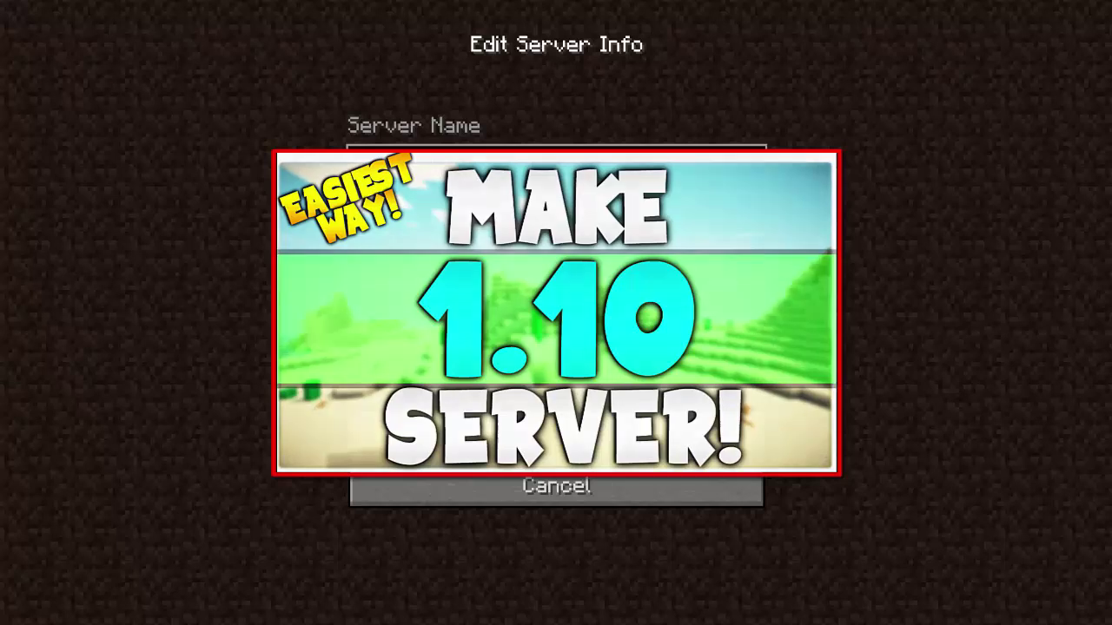
pyautogui.click(419, 426)
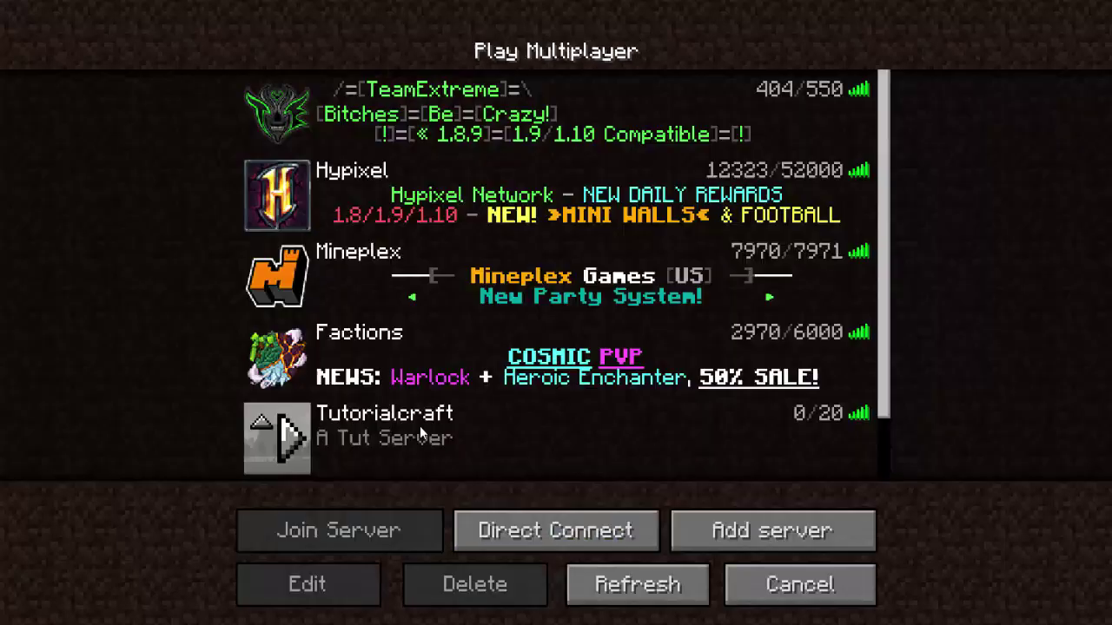
# Step: Refresh the multiplayer server list and join the Tutorialcraft server
pyautogui.click(603, 585)
pyautogui.scroll(-2, 504, 373)
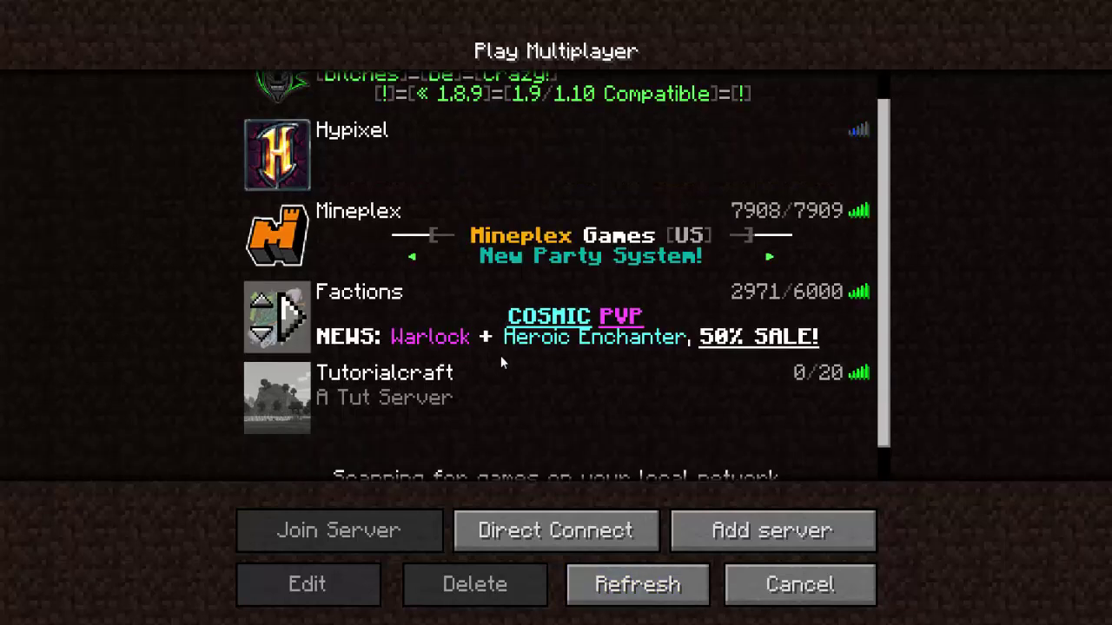
pyautogui.click(403, 353)
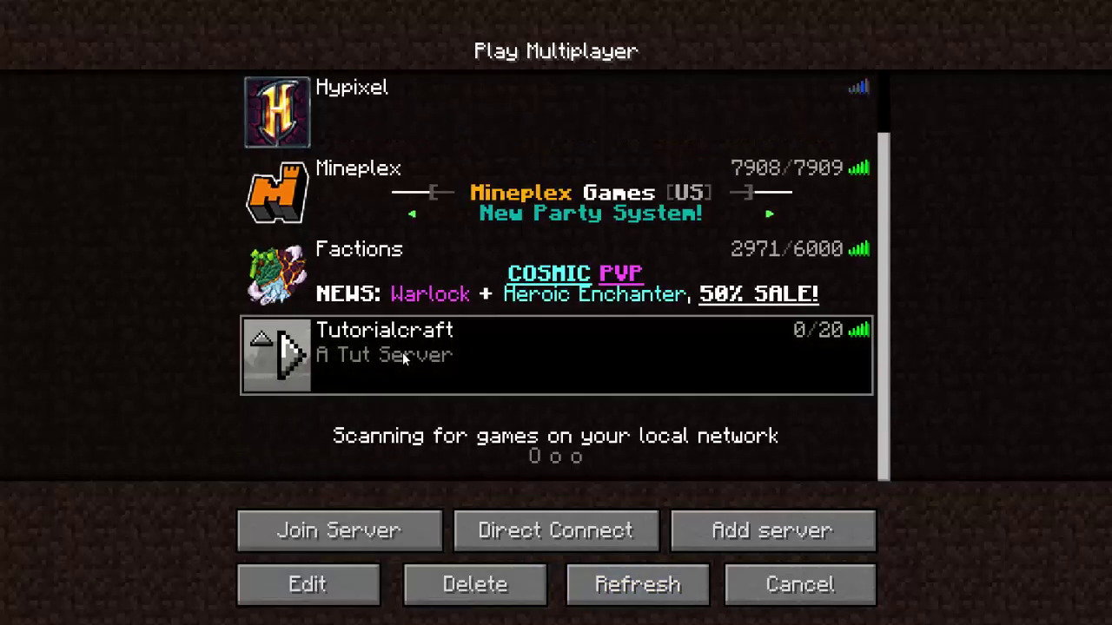
pyautogui.doubleClick(393, 362)
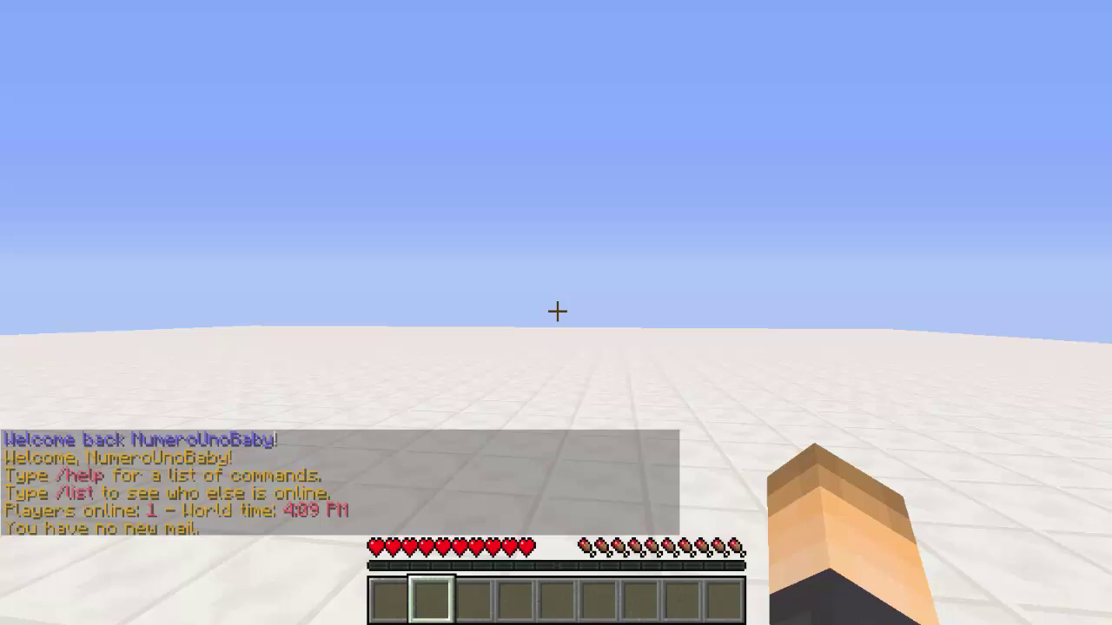
# Step: Walk forward in the world, hide the HUD, and view the character from the front in third person
pyautogui.press('w')
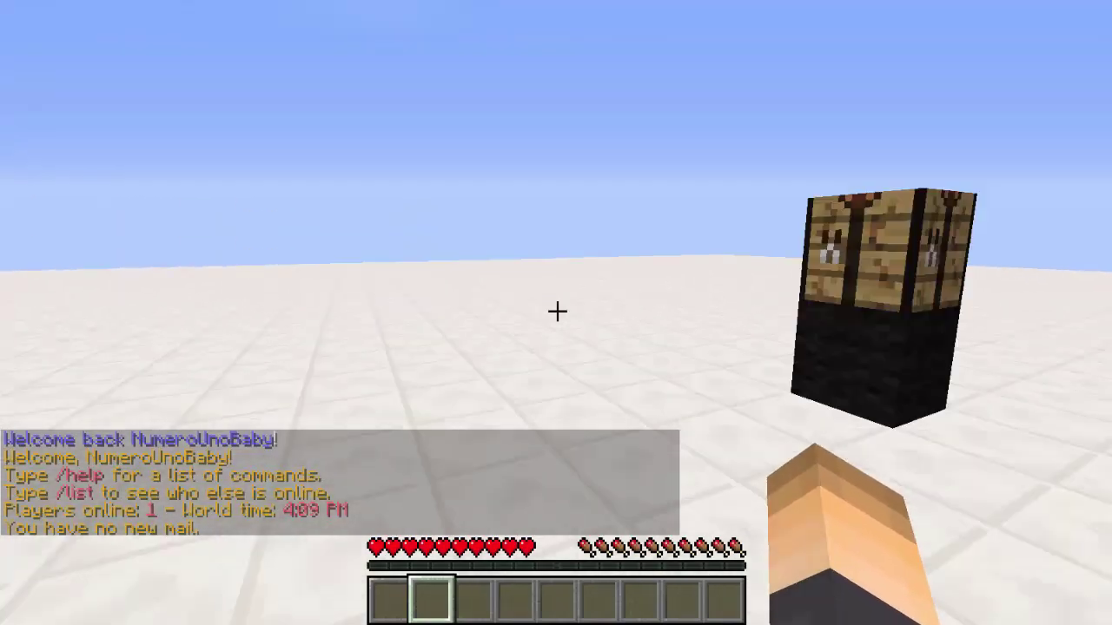
pyautogui.press('F1')
pyautogui.press('F5')
pyautogui.press('F5')
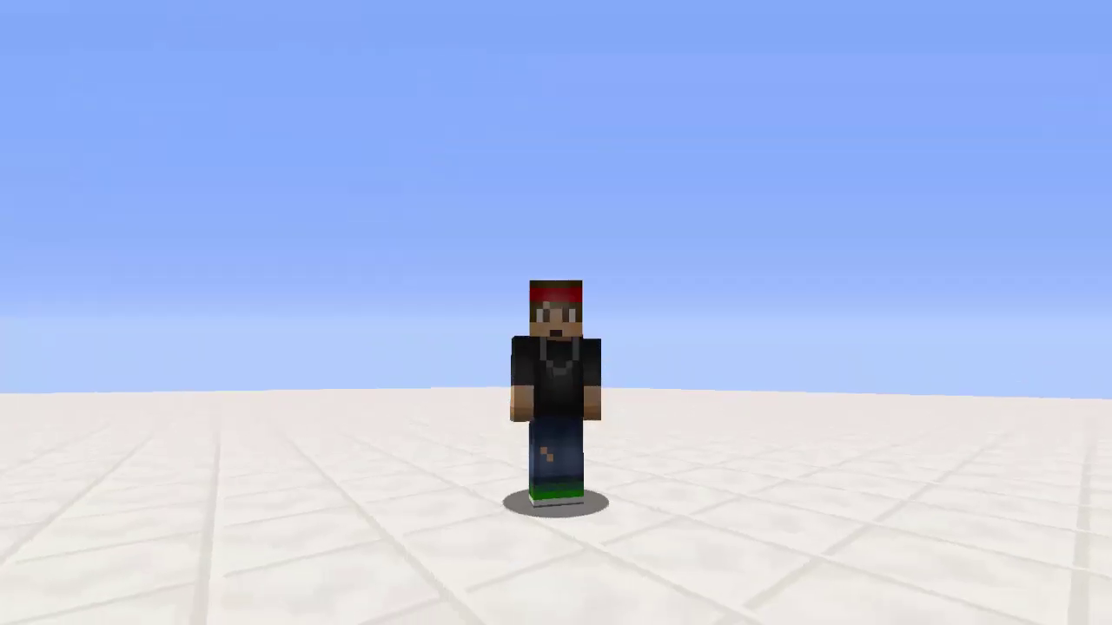